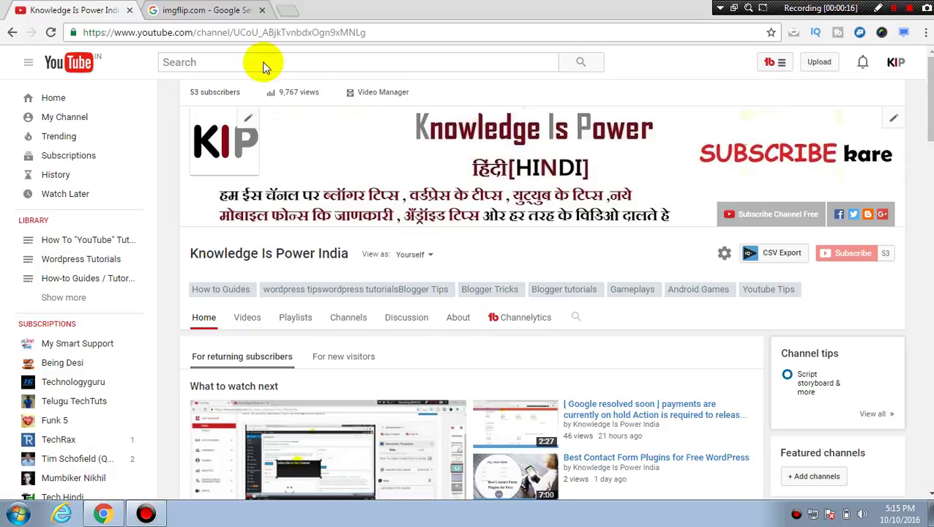
Open the Imgflip site from the imgflip.com Google search results
{"action": "left_click", "coordinate": [197, 8]}
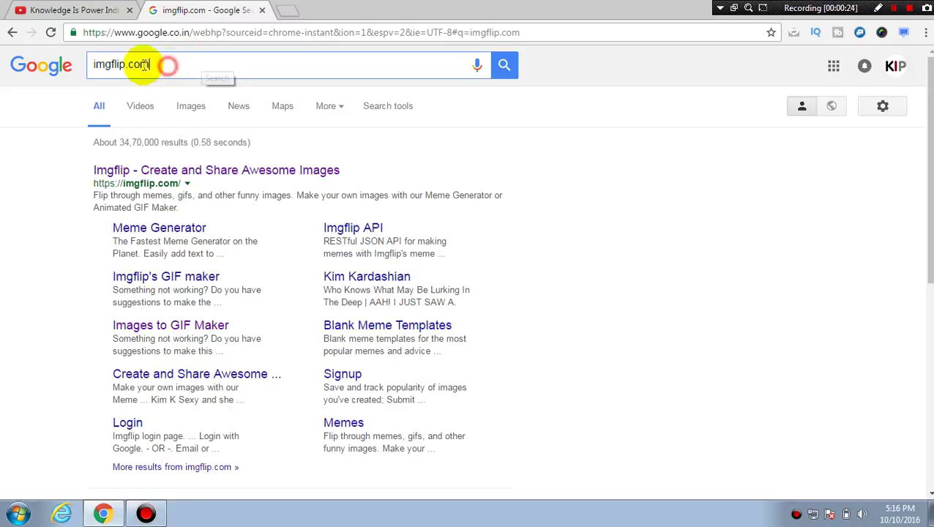
{"action": "left_click_drag", "start_coordinate": [168, 64], "coordinate": [89, 64]}
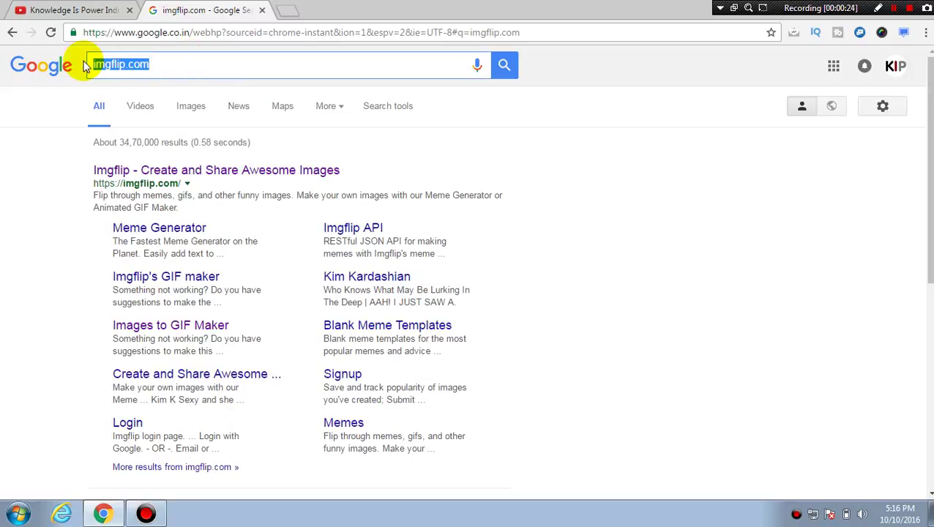
{"action": "left_click", "coordinate": [140, 57]}
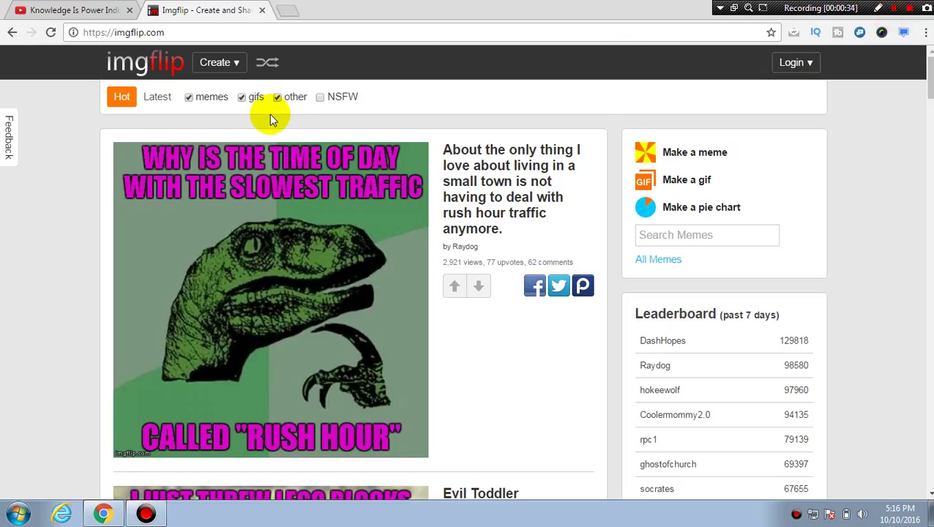
Choose Make a GIF (from images) in the Create menu
{"action": "left_click", "coordinate": [238, 66]}
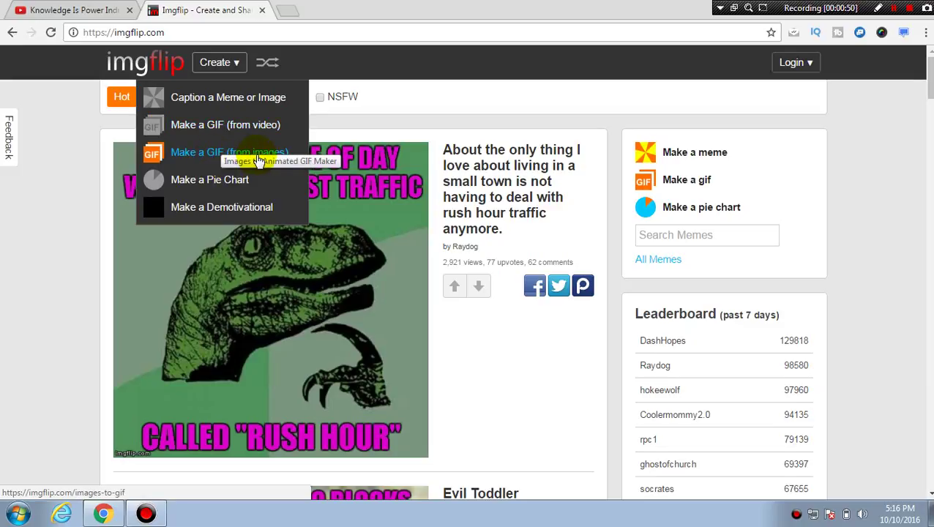
{"action": "left_click", "coordinate": [211, 163]}
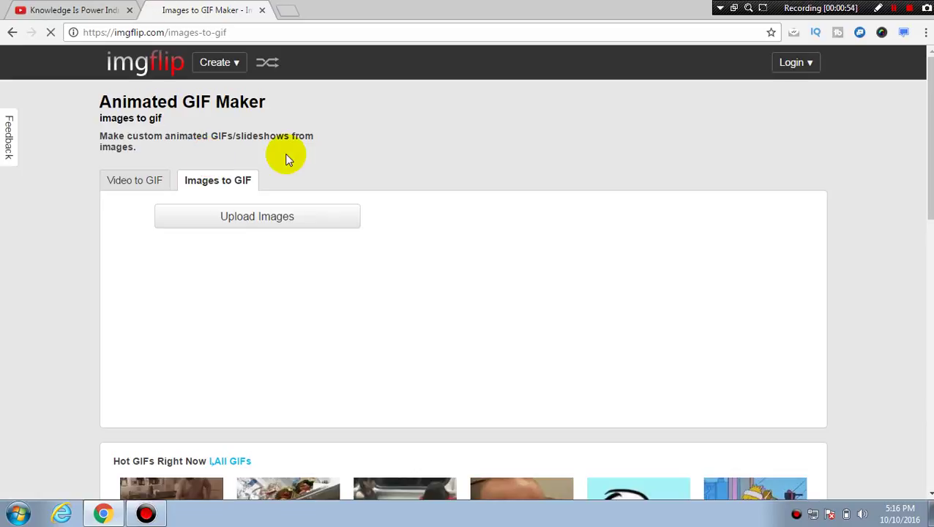
Upload the KIP logo image 19692s as the first GIF frame and reopen the file chooser
{"action": "left_click", "coordinate": [223, 62]}
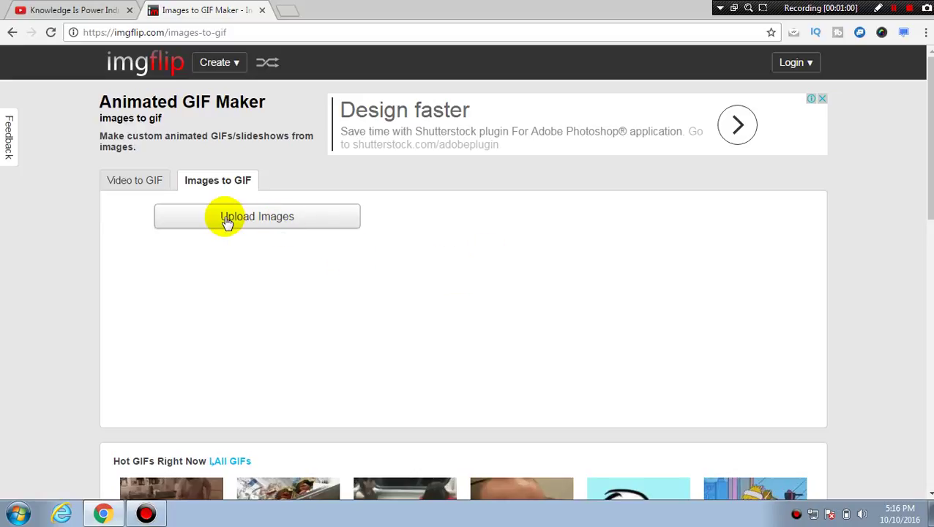
{"action": "left_click", "coordinate": [275, 223]}
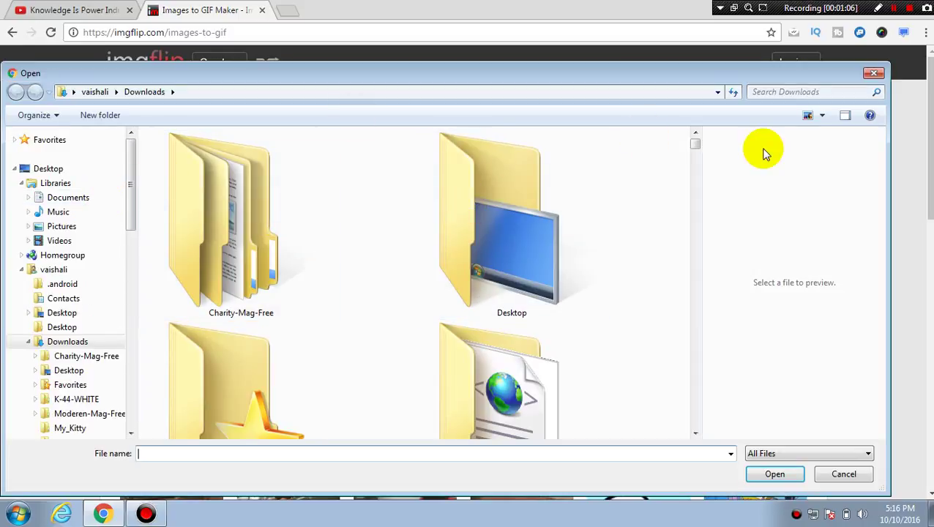
{"action": "left_click_drag", "start_coordinate": [696, 145], "coordinate": [696, 171]}
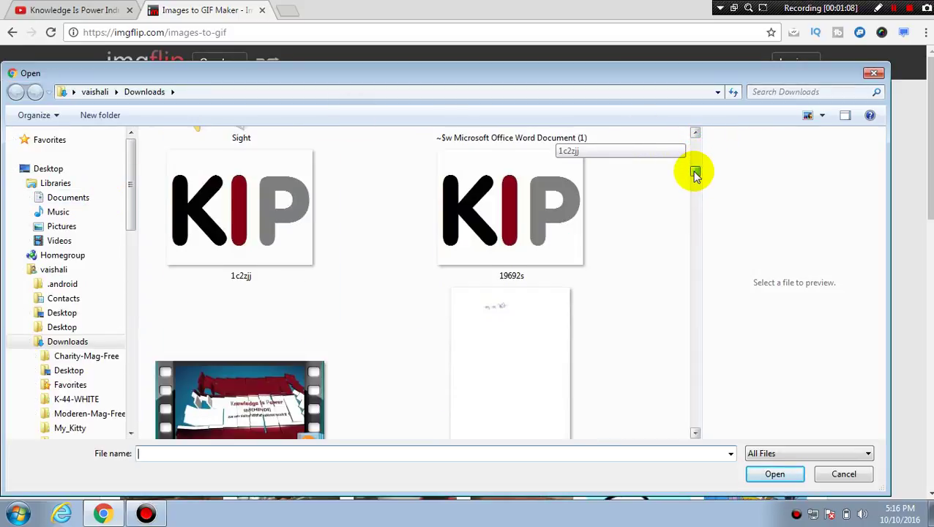
{"action": "double_click", "coordinate": [497, 258]}
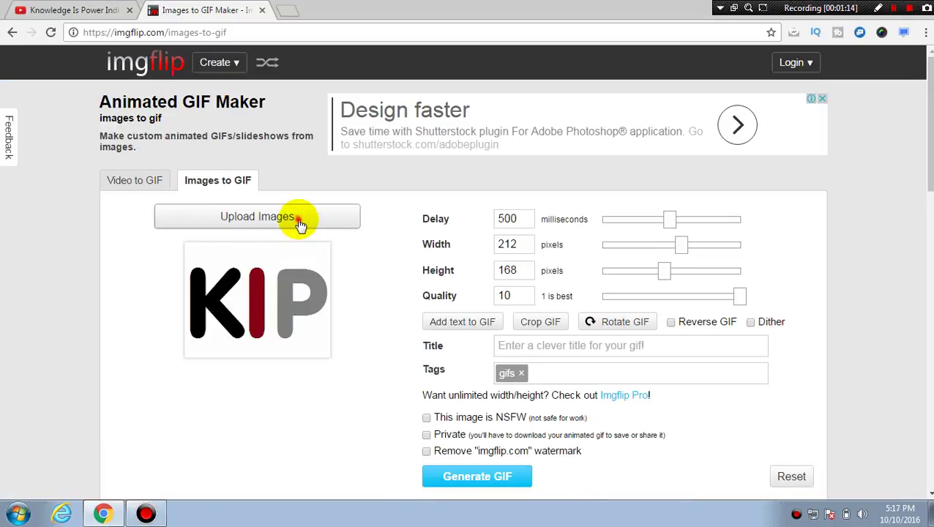
{"action": "left_click", "coordinate": [298, 219]}
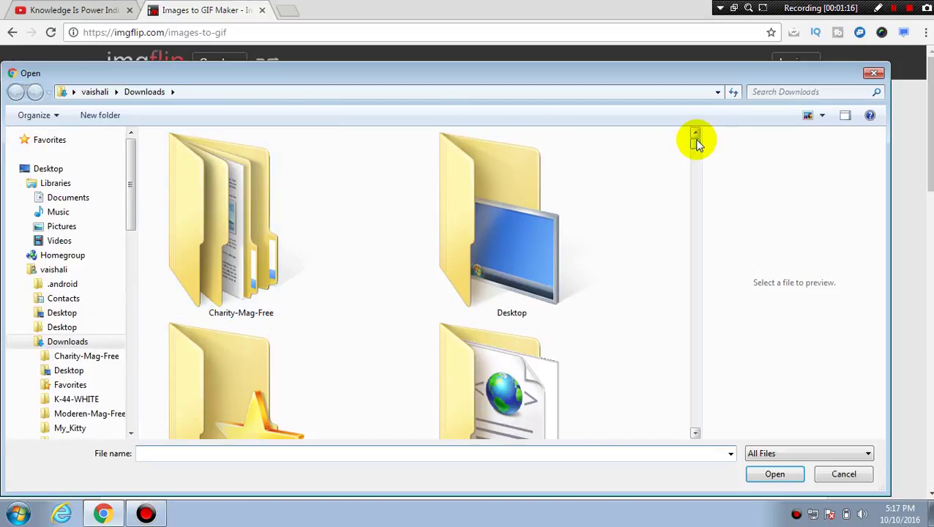
Upload 'How to train your puppy.png' (the Share Blogger Post image) as the second frame
{"action": "left_click_drag", "start_coordinate": [697, 143], "coordinate": [698, 265]}
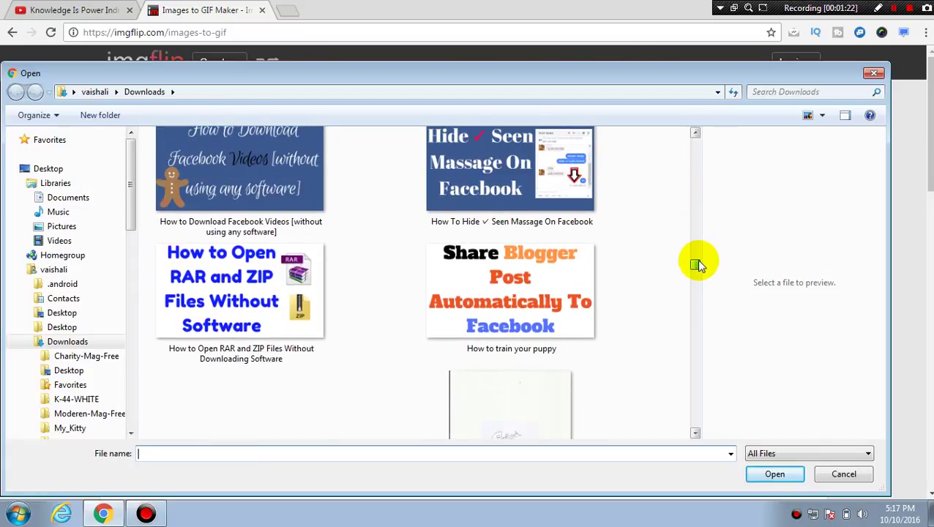
{"action": "double_click", "coordinate": [532, 298]}
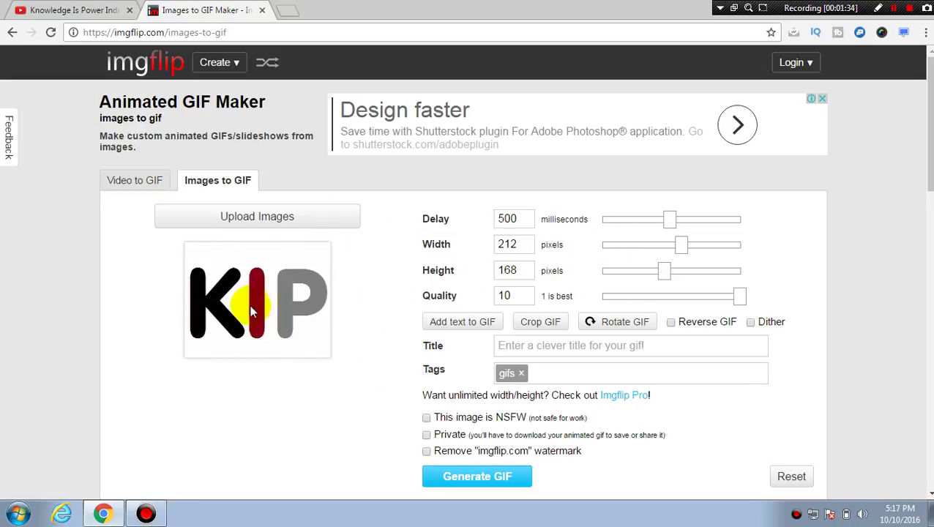
Set the delay between images to 475 ms, leaving quality at 10
{"action": "left_click", "coordinate": [671, 219]}
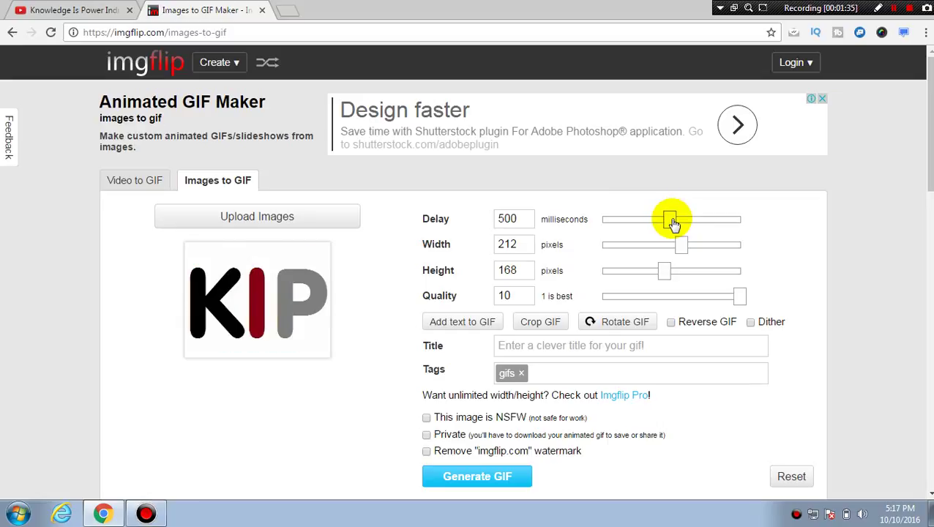
{"action": "mouse_move", "coordinate": [643, 225]}
{"action": "left_mouse_down"}
{"action": "mouse_move", "coordinate": [626, 225]}
{"action": "mouse_move", "coordinate": [673, 225]}
{"action": "left_mouse_up"}
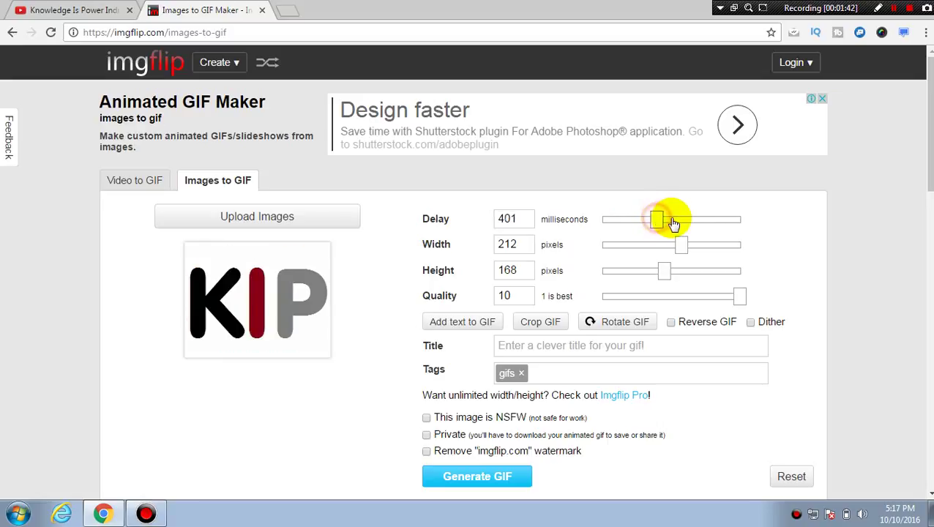
{"action": "mouse_move", "coordinate": [674, 224]}
{"action": "left_mouse_down"}
{"action": "mouse_move", "coordinate": [715, 226]}
{"action": "mouse_move", "coordinate": [612, 227]}
{"action": "mouse_move", "coordinate": [686, 223]}
{"action": "mouse_move", "coordinate": [657, 219]}
{"action": "mouse_move", "coordinate": [667, 219]}
{"action": "mouse_move", "coordinate": [721, 248]}
{"action": "mouse_move", "coordinate": [671, 247]}
{"action": "mouse_move", "coordinate": [697, 277]}
{"action": "mouse_move", "coordinate": [666, 278]}
{"action": "left_mouse_up"}
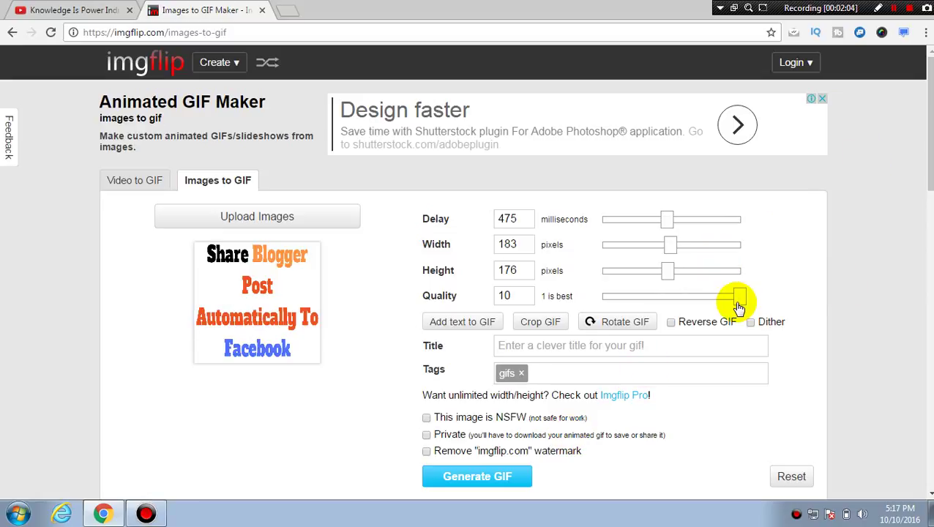
{"action": "mouse_move", "coordinate": [739, 307]}
{"action": "left_mouse_down"}
{"action": "mouse_move", "coordinate": [679, 308]}
{"action": "mouse_move", "coordinate": [767, 304]}
{"action": "left_mouse_up"}
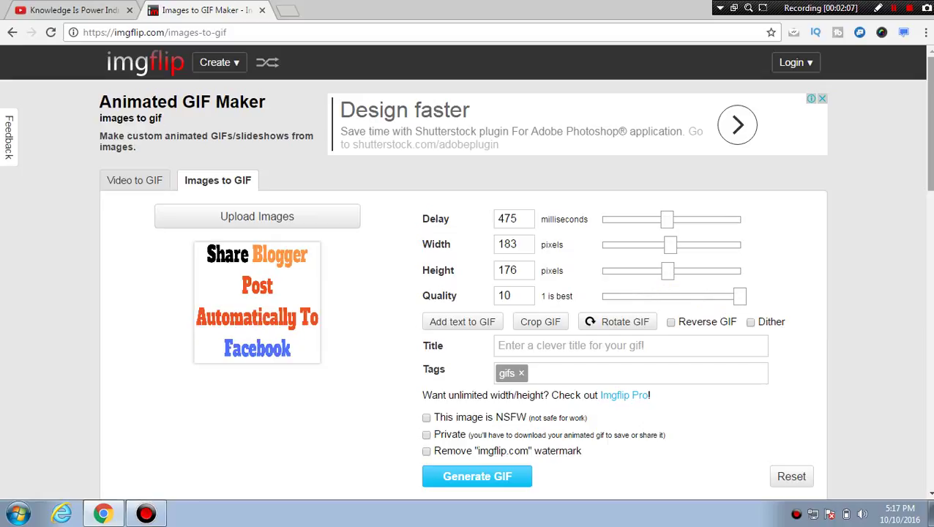
Check the image order and generate the two-image animated GIF
{"action": "scroll", "coordinate": [554, 388], "scroll_direction": "down", "scroll_amount": 3}
{"action": "scroll", "coordinate": [555, 389], "scroll_direction": "up", "scroll_amount": 1}
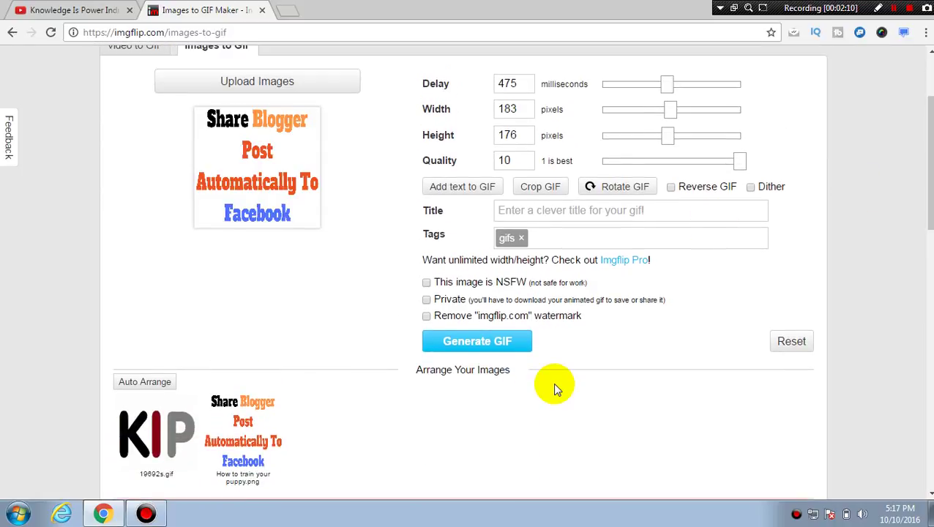
{"action": "left_click", "coordinate": [453, 342]}
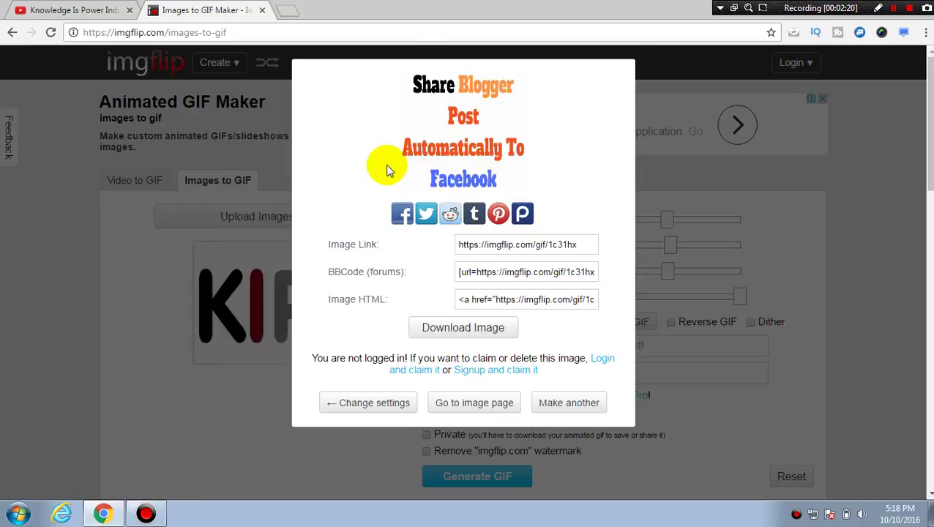
Download the GIF and copy its Image HTML embed code
{"action": "left_click", "coordinate": [462, 333]}
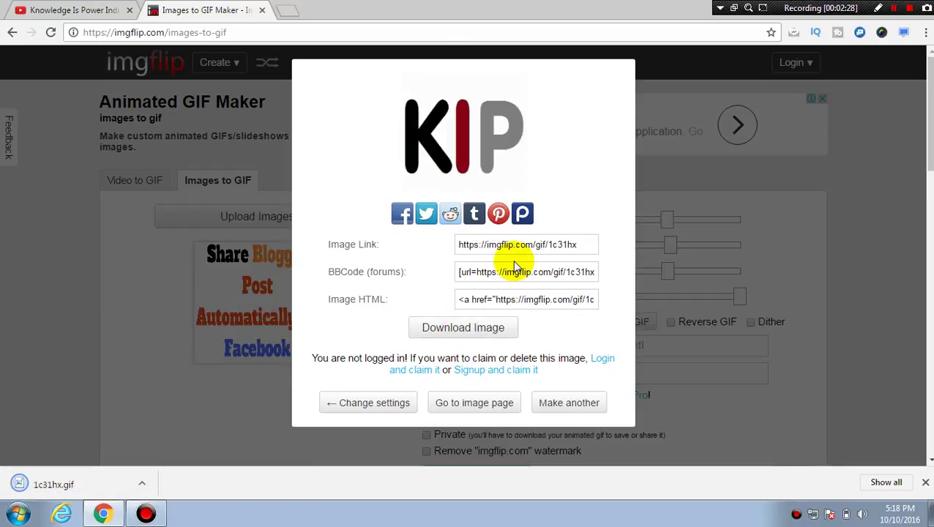
{"action": "left_click", "coordinate": [465, 300]}
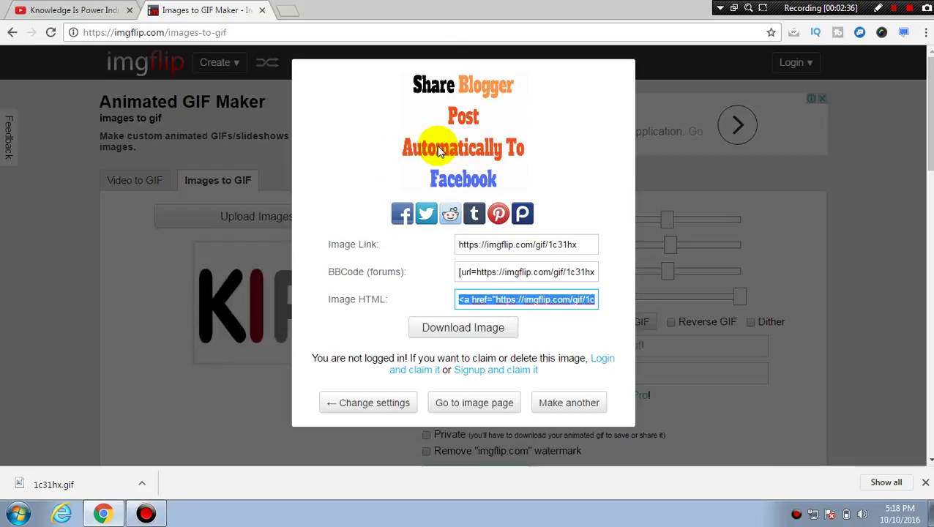
{"action": "key", "text": "ctrl+c"}
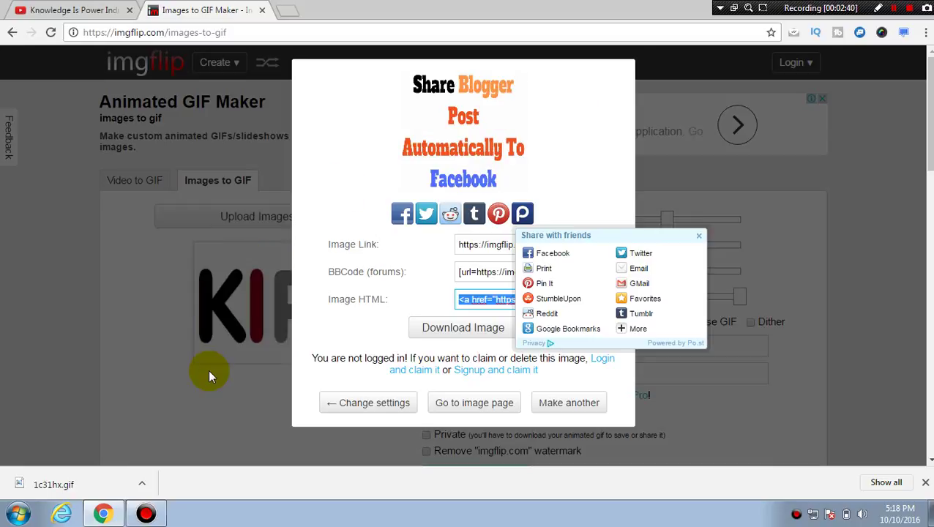
View the downloaded 1c31hx.gif in a smaller Photo Viewer window over the page
{"action": "left_click", "coordinate": [93, 485]}
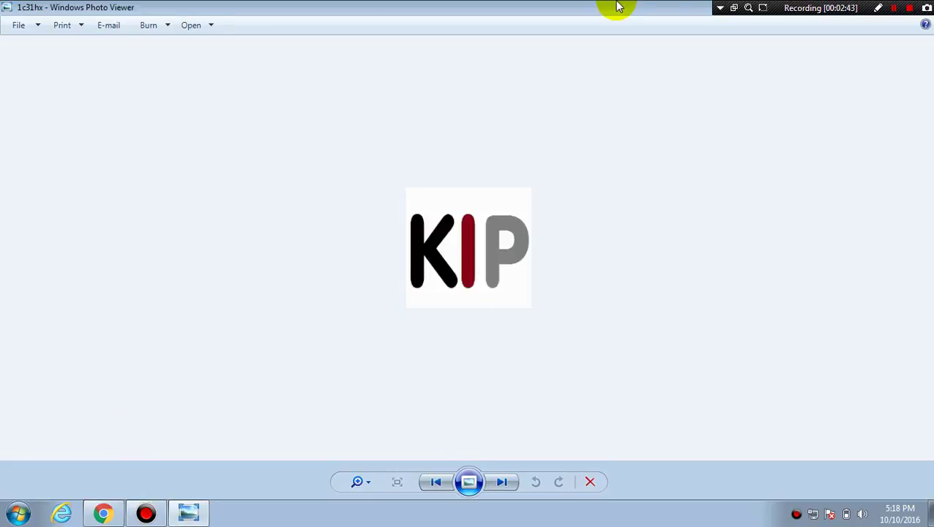
{"action": "double_click", "coordinate": [618, 6]}
{"action": "left_click_drag", "start_coordinate": [610, 8], "coordinate": [444, 278]}
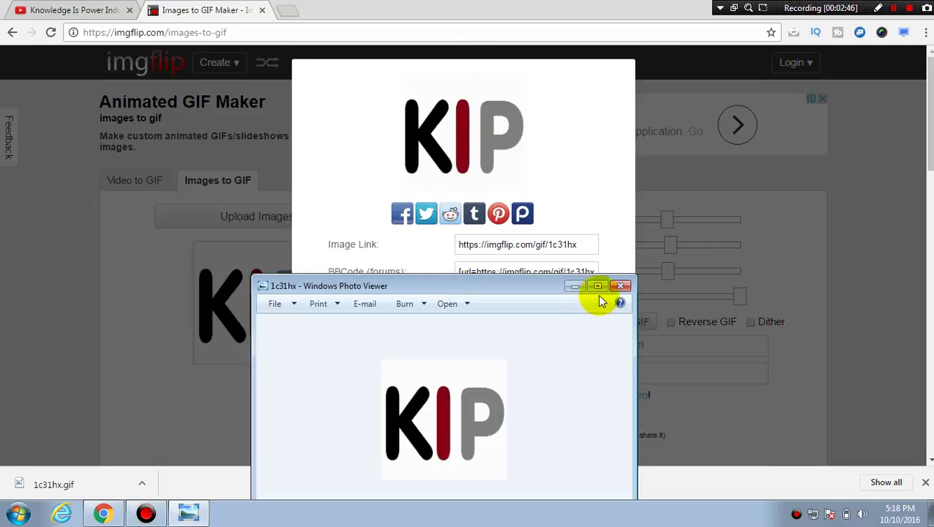
{"action": "left_click", "coordinate": [621, 286]}
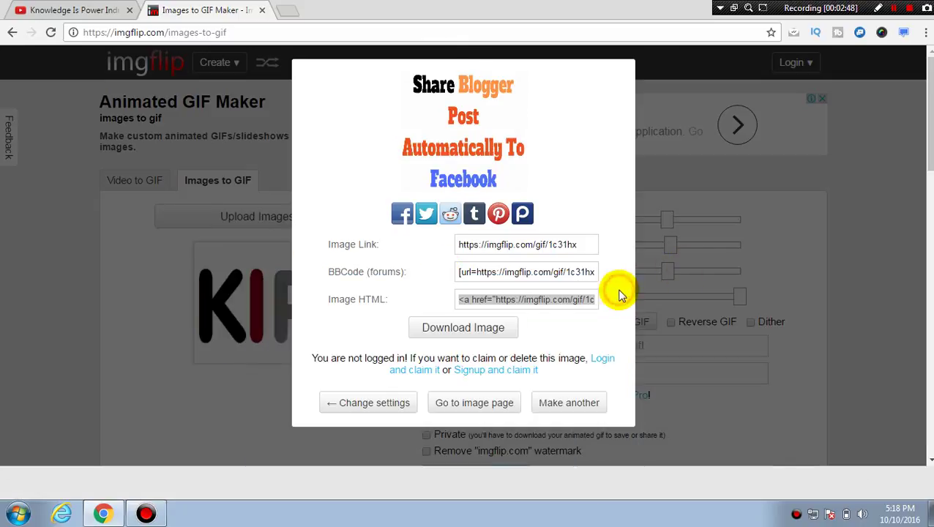